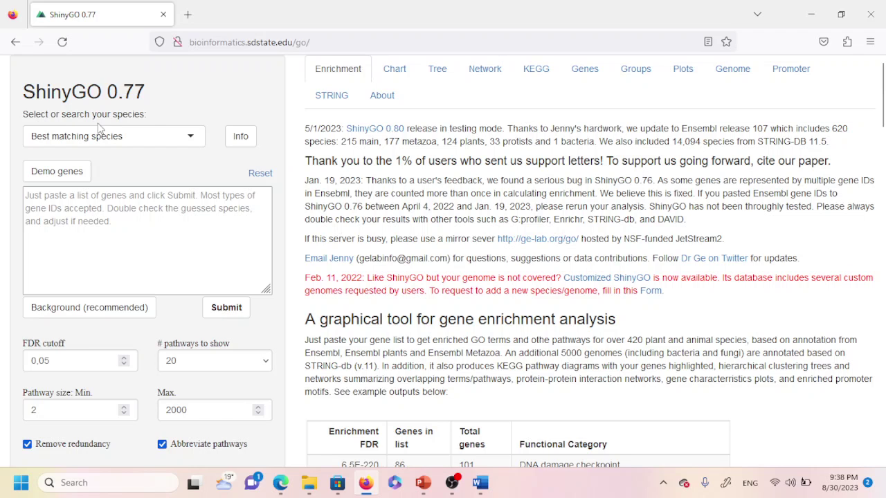
Choose Human from the species dropdown.
{"action": "left_click", "coordinate": [192, 137]}
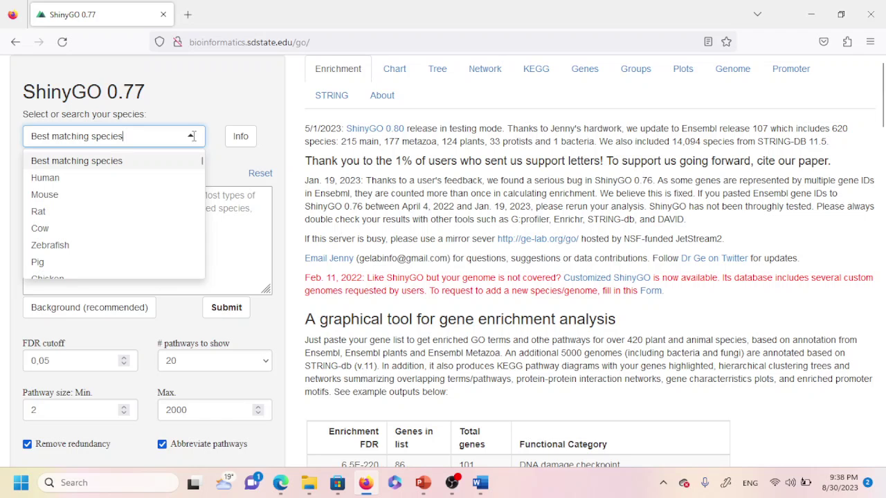
{"action": "left_click", "coordinate": [46, 179]}
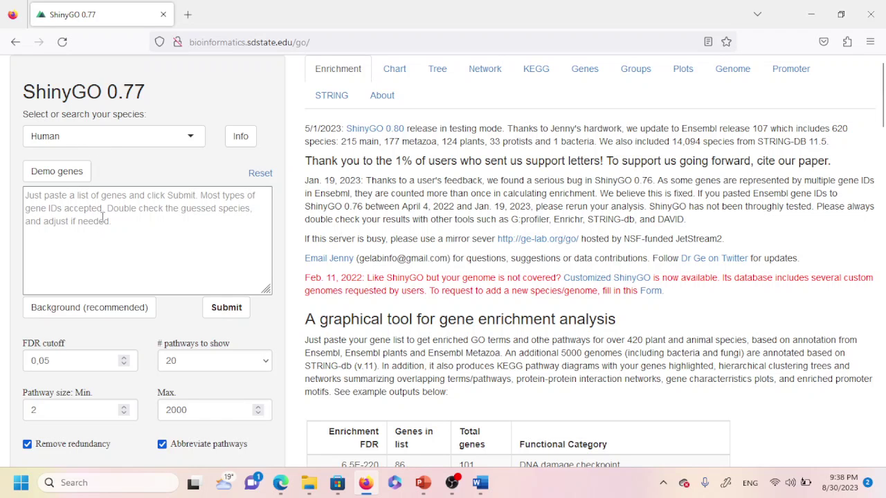
Load the demo Ensembl gene IDs, set pathways to show to 10, and scroll to Submit.
{"action": "left_click", "coordinate": [56, 175]}
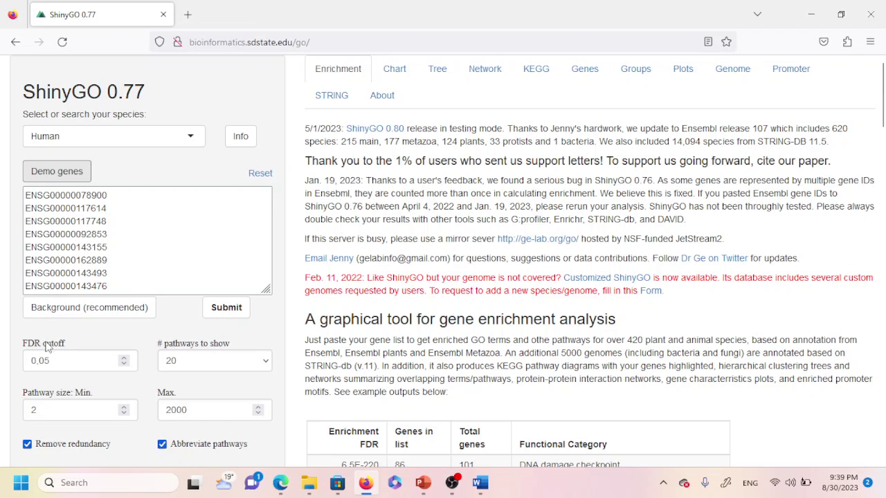
{"action": "mouse_move", "coordinate": [119, 355]}
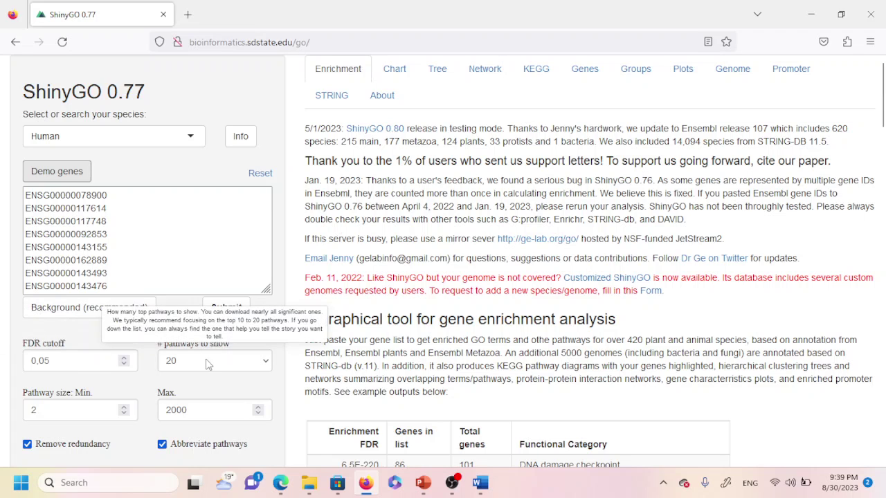
{"action": "mouse_move", "coordinate": [186, 367]}
{"action": "left_click", "coordinate": [266, 367]}
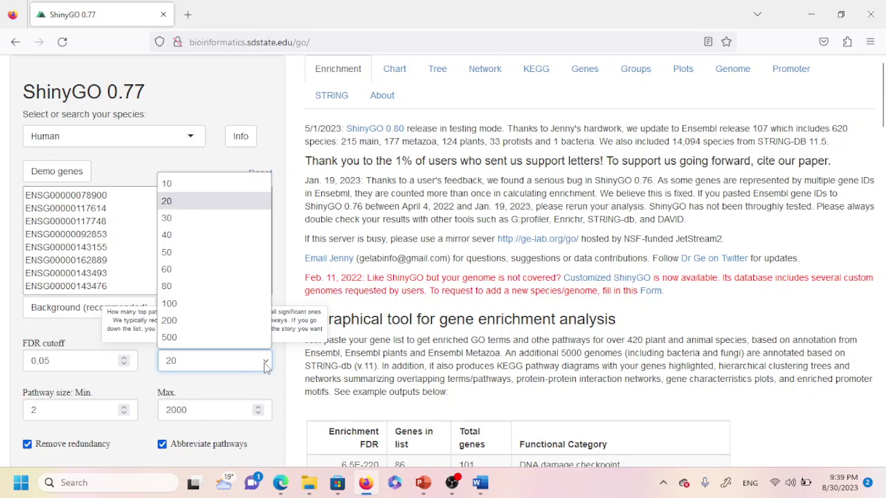
{"action": "left_click", "coordinate": [167, 183]}
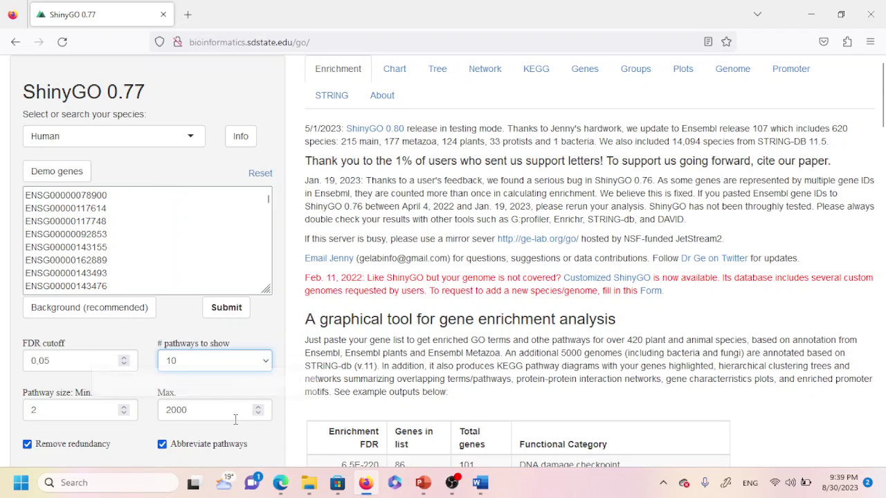
{"action": "left_click", "coordinate": [267, 369]}
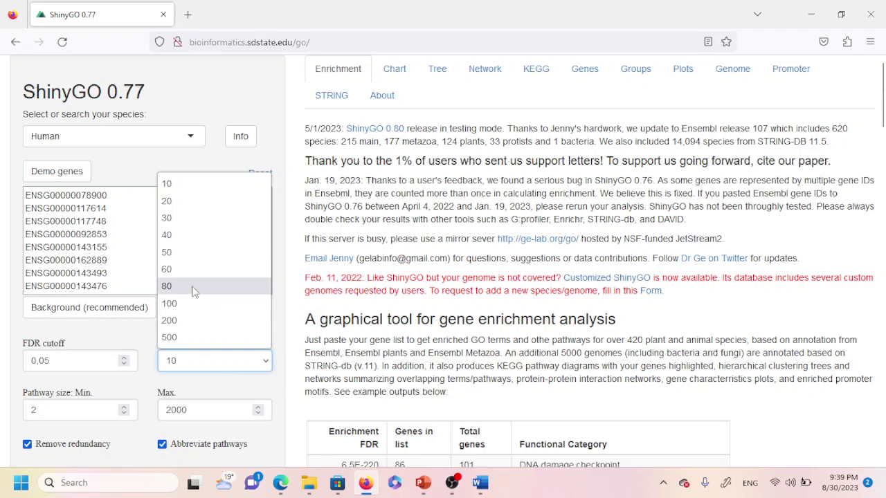
{"action": "left_click", "coordinate": [124, 344]}
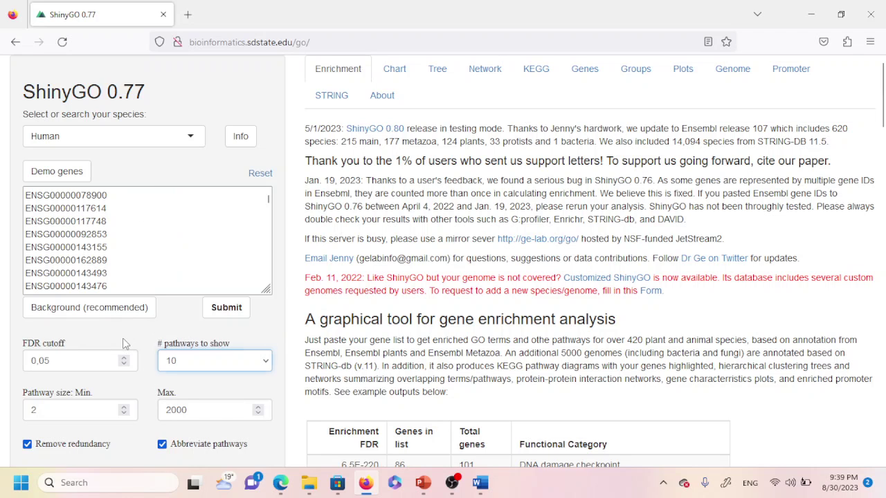
{"action": "mouse_move", "coordinate": [197, 365]}
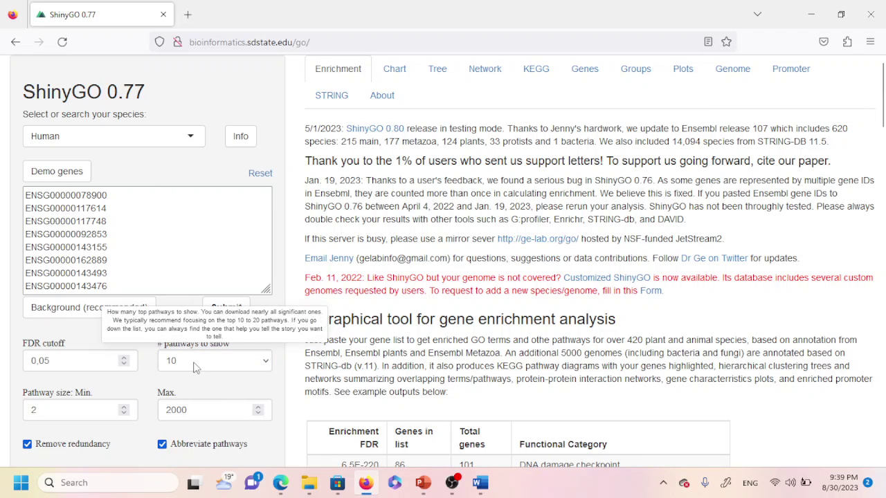
{"action": "mouse_move", "coordinate": [57, 410]}
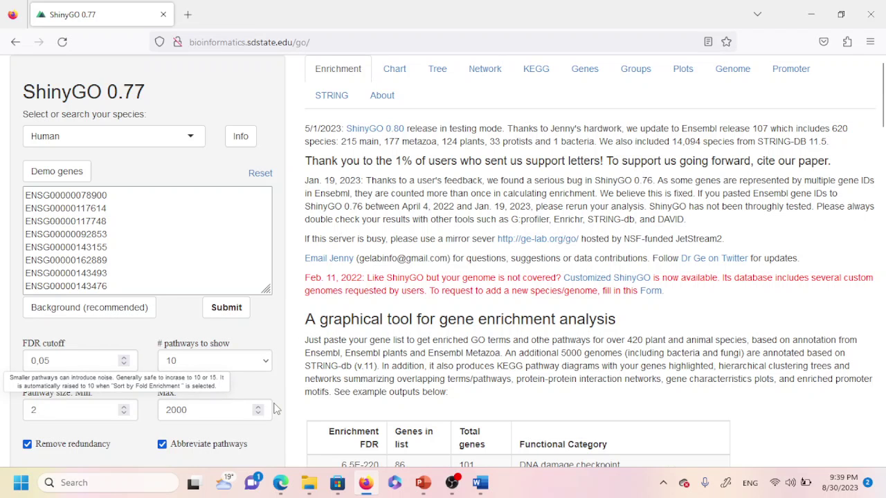
{"action": "left_click", "coordinate": [882, 462]}
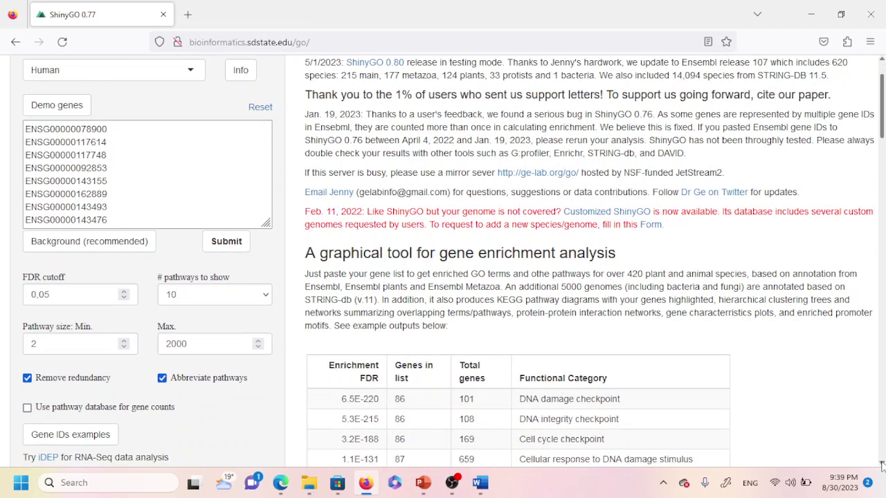
{"action": "left_click", "coordinate": [882, 463]}
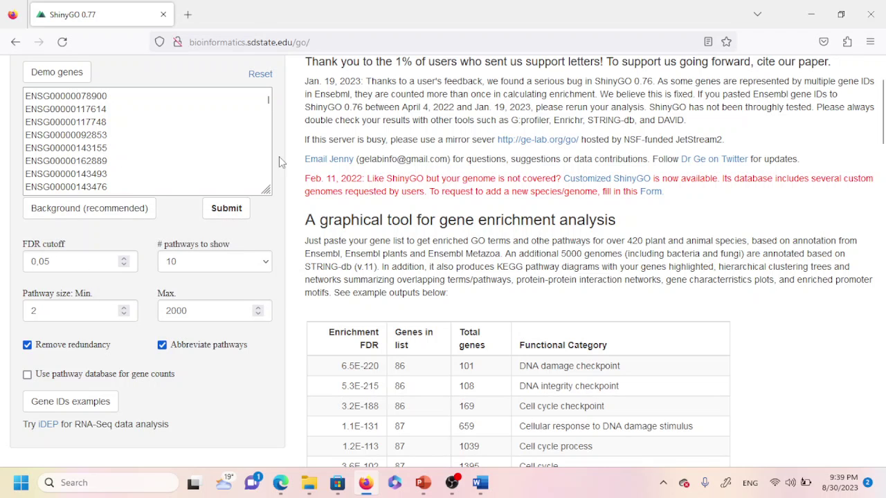
Submit the demo genes and view the top 10 enriched KEGG pathways table.
{"action": "left_click", "coordinate": [240, 215]}
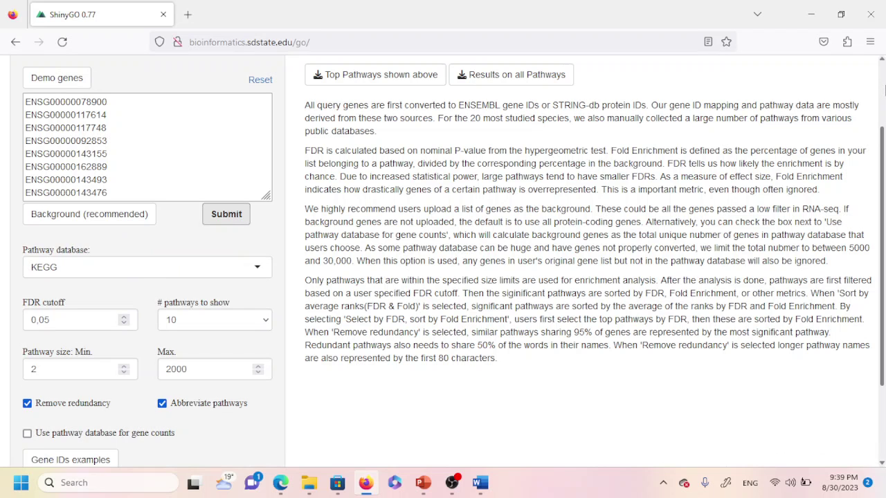
{"action": "scroll", "coordinate": [882, 88], "scroll_direction": "up", "scroll_amount": 2}
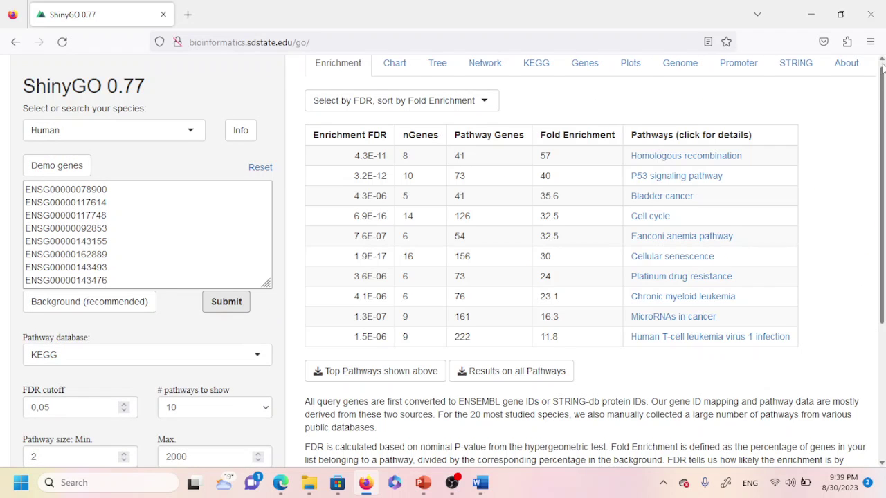
{"action": "scroll", "coordinate": [882, 66], "scroll_direction": "up", "scroll_amount": 1}
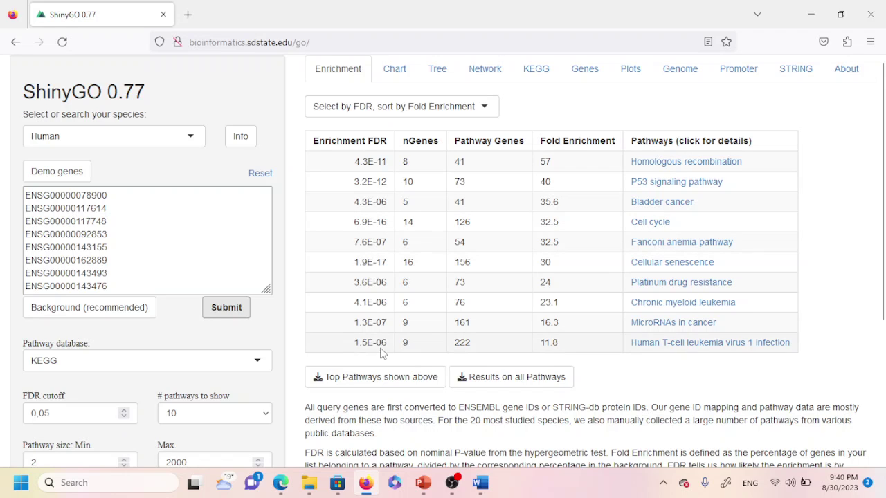
Switch to the Chart view to see fold enrichment bars for the 10 pathways.
{"action": "left_click", "coordinate": [395, 69]}
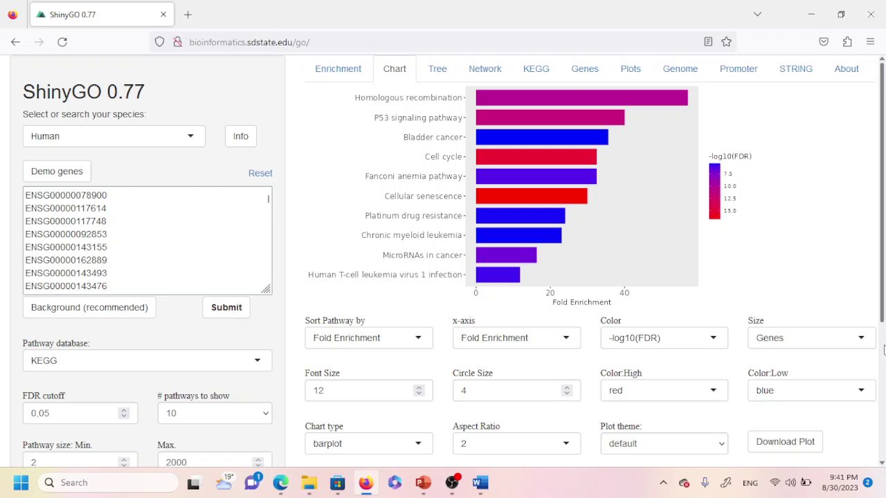
{"action": "left_click", "coordinate": [881, 463]}
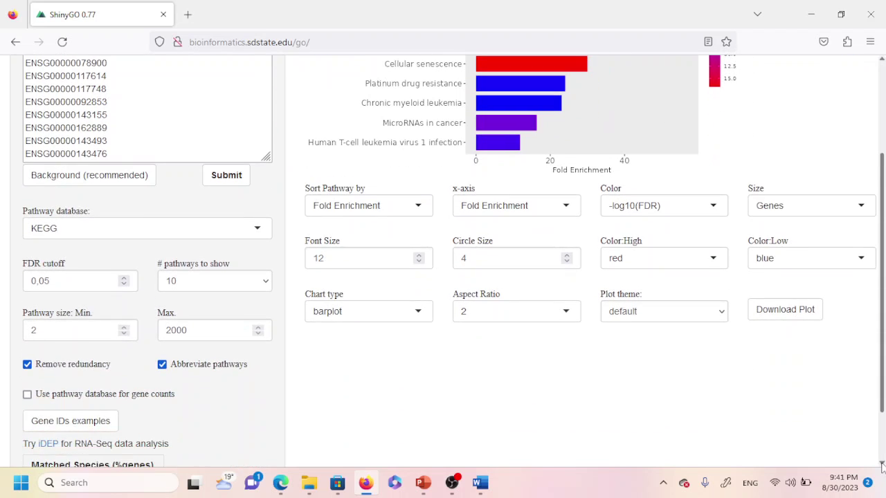
{"action": "left_click", "coordinate": [423, 319]}
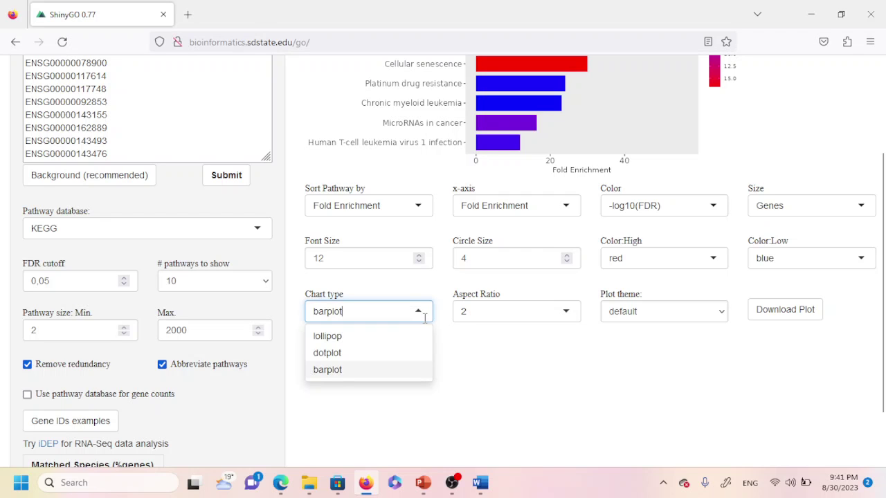
{"action": "left_click", "coordinate": [351, 354]}
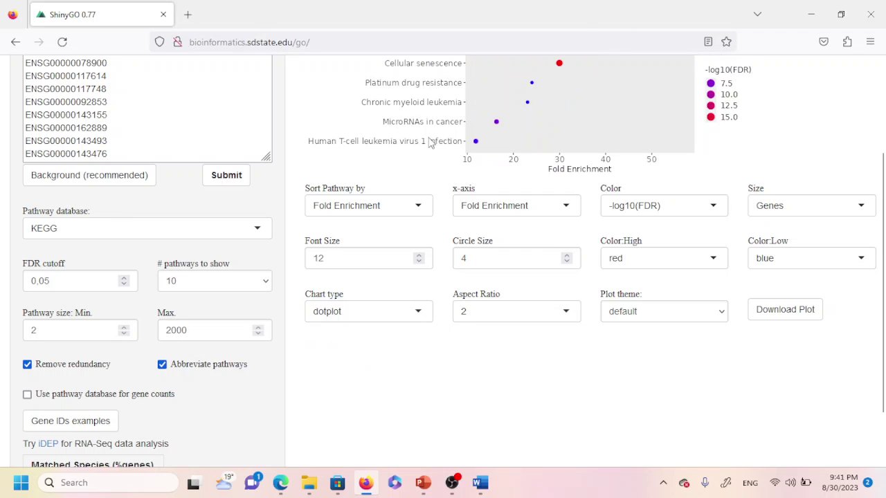
{"action": "left_click", "coordinate": [413, 319]}
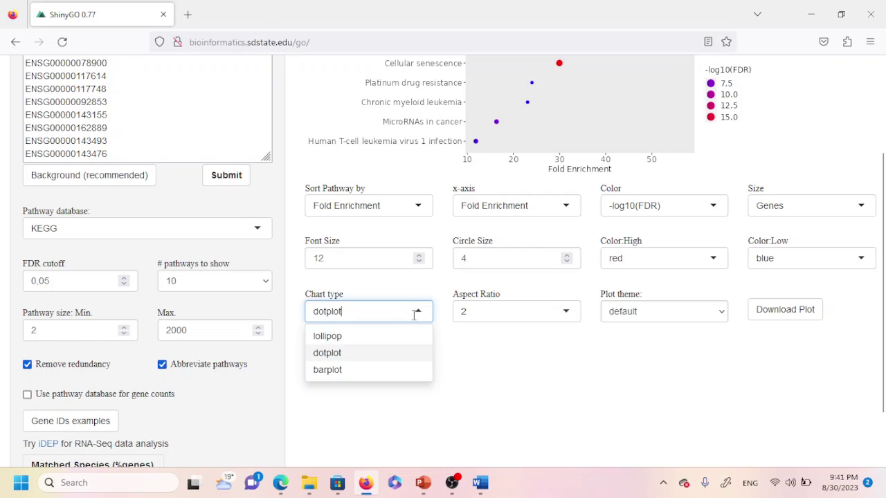
{"action": "left_click", "coordinate": [336, 336]}
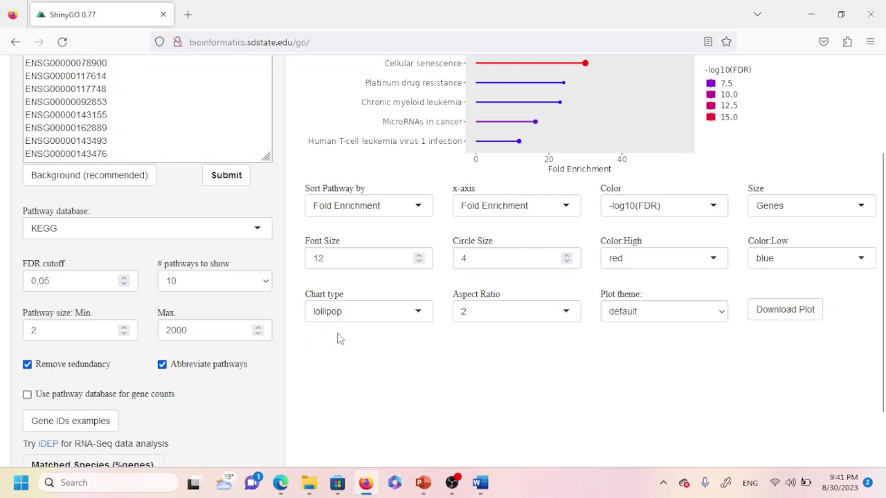
{"action": "left_click", "coordinate": [418, 314]}
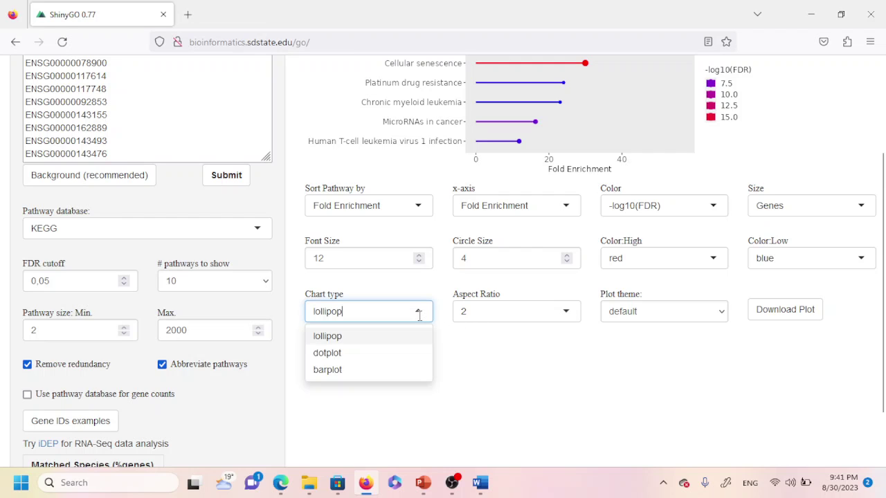
{"action": "left_click", "coordinate": [335, 371]}
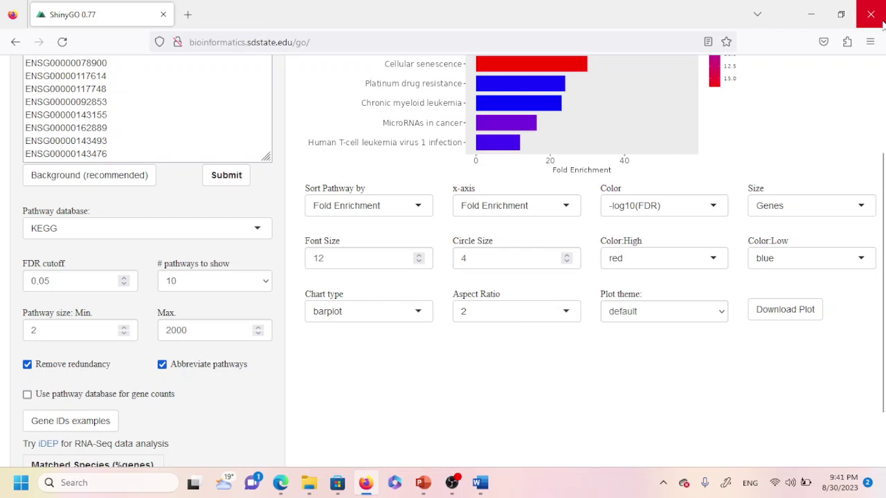
{"action": "scroll", "coordinate": [881, 62], "scroll_direction": "up", "scroll_amount": 3}
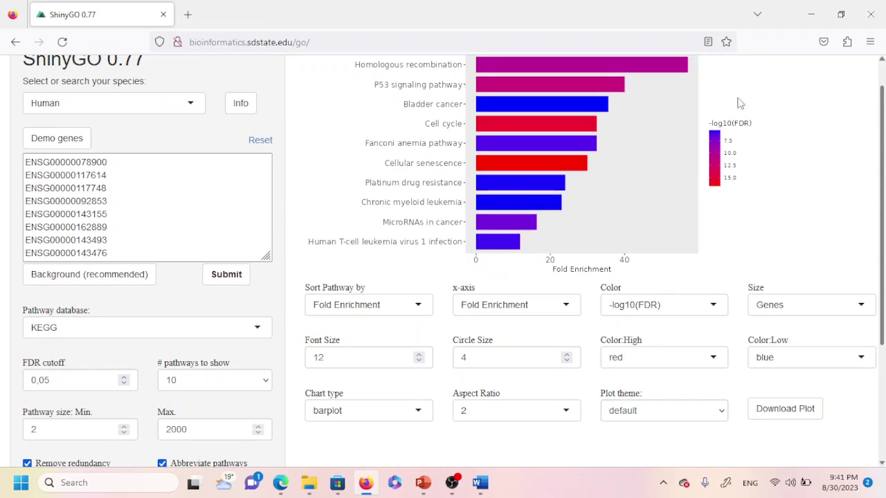
Raise the bar chart font size to 16 and return to the top of the page.
{"action": "left_click", "coordinate": [418, 357]}
{"action": "left_click", "coordinate": [417, 356]}
{"action": "left_click", "coordinate": [418, 356]}
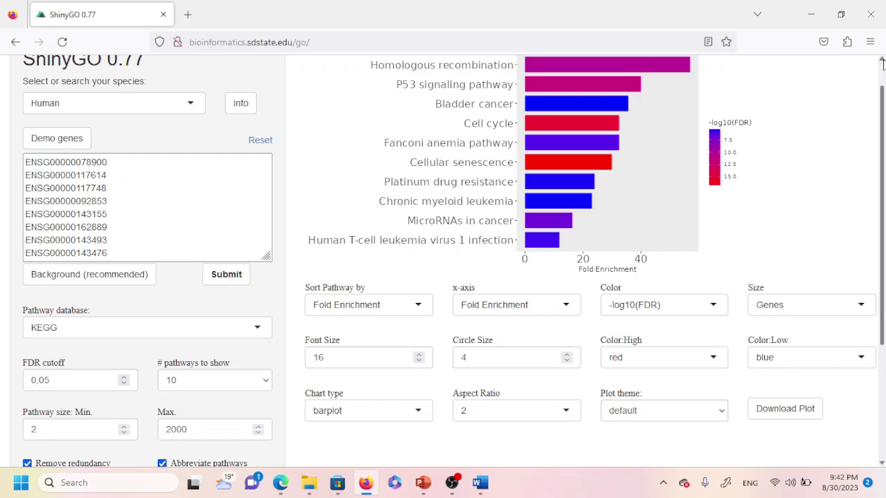
{"action": "scroll", "coordinate": [882, 75], "scroll_direction": "up", "scroll_amount": 1}
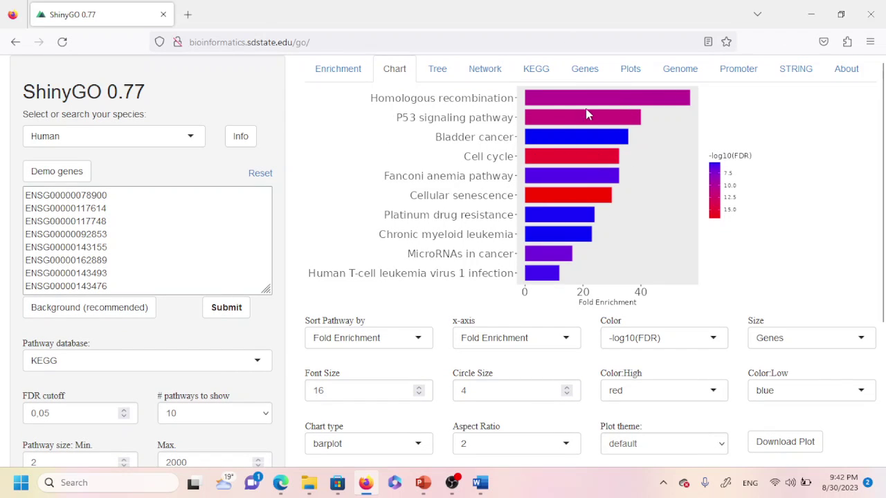
{"action": "left_click", "coordinate": [109, 195]}
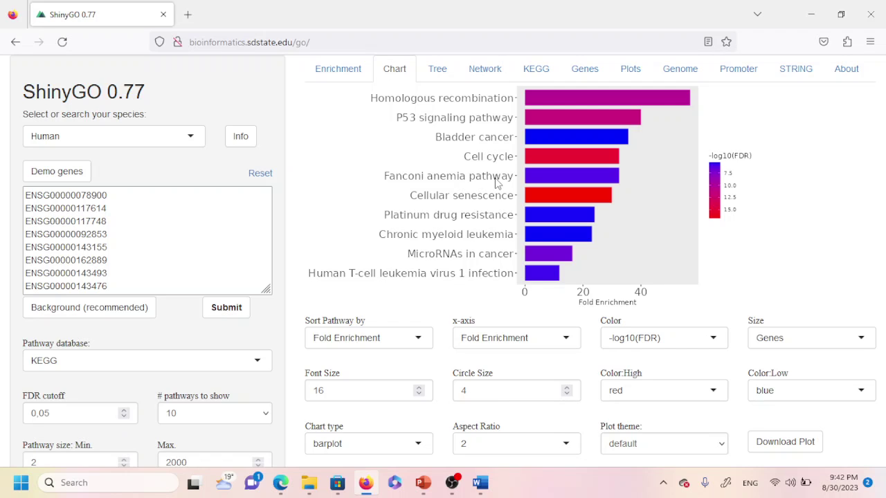
Review the pathway Tree and Network, then open the KEGG view for Homologous recombination.
{"action": "left_click", "coordinate": [438, 72]}
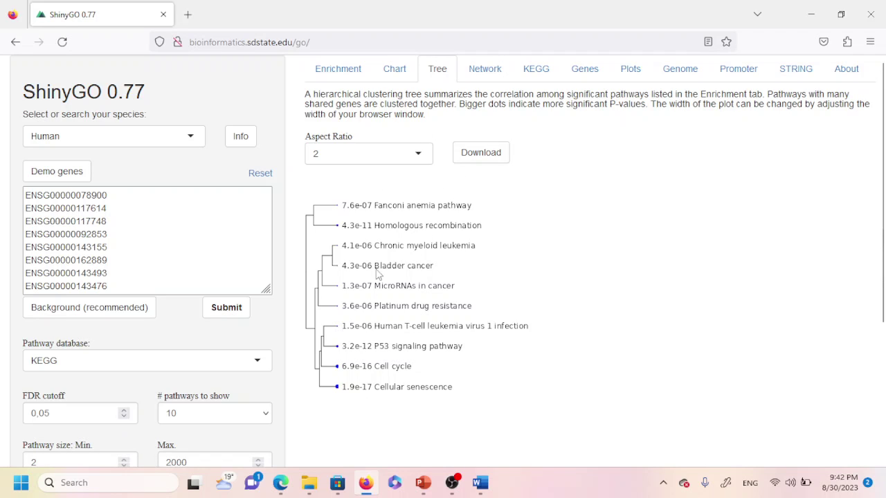
{"action": "left_click", "coordinate": [491, 78]}
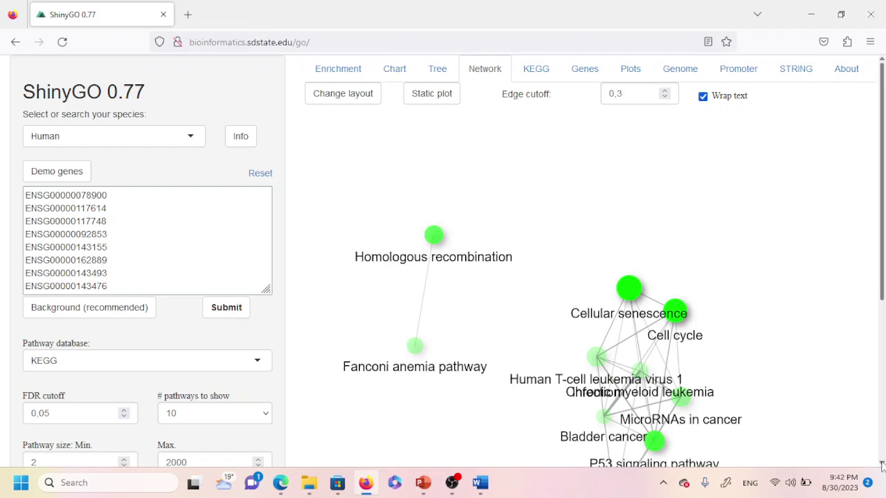
{"action": "scroll", "coordinate": [881, 467], "scroll_direction": "down", "scroll_amount": 4}
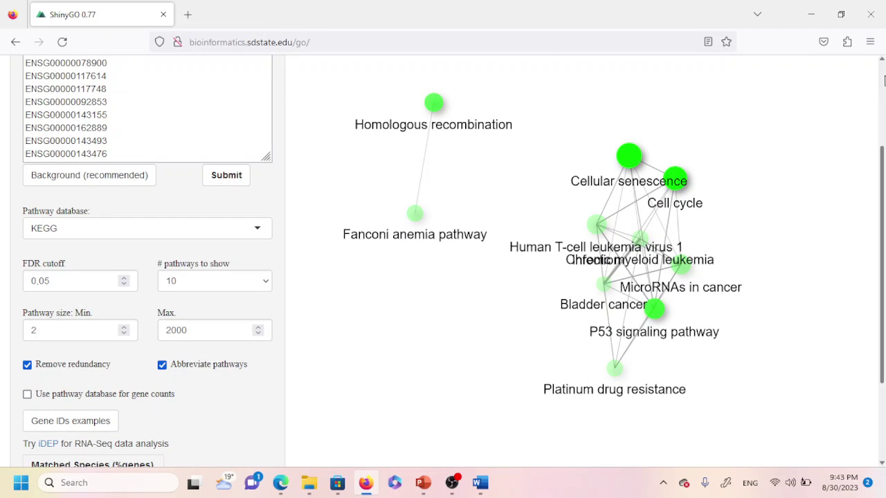
{"action": "scroll", "coordinate": [882, 80], "scroll_direction": "up", "scroll_amount": 4}
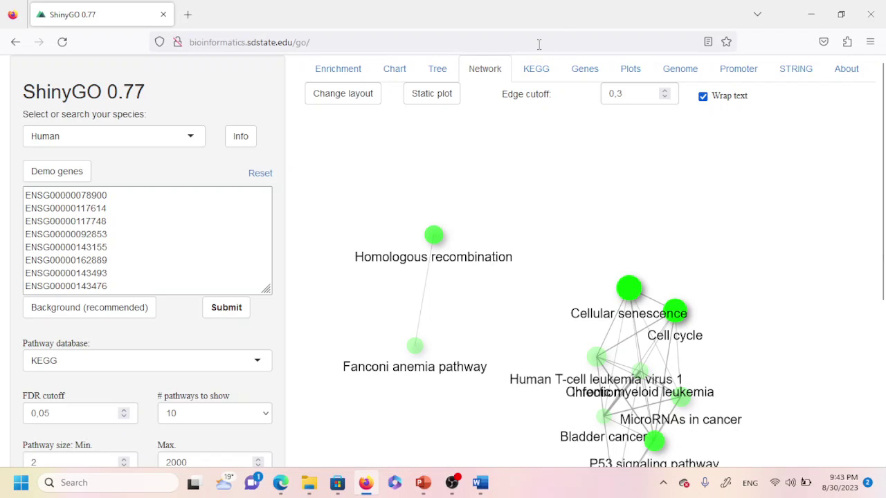
{"action": "left_click", "coordinate": [542, 72]}
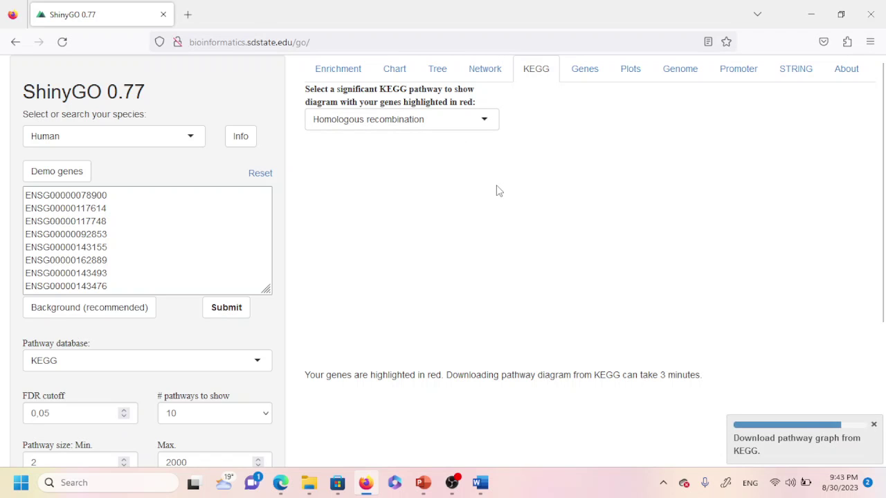
Check the Genes table and gene characteristic Plots, then show the Genome chromosome map.
{"action": "left_click", "coordinate": [586, 67]}
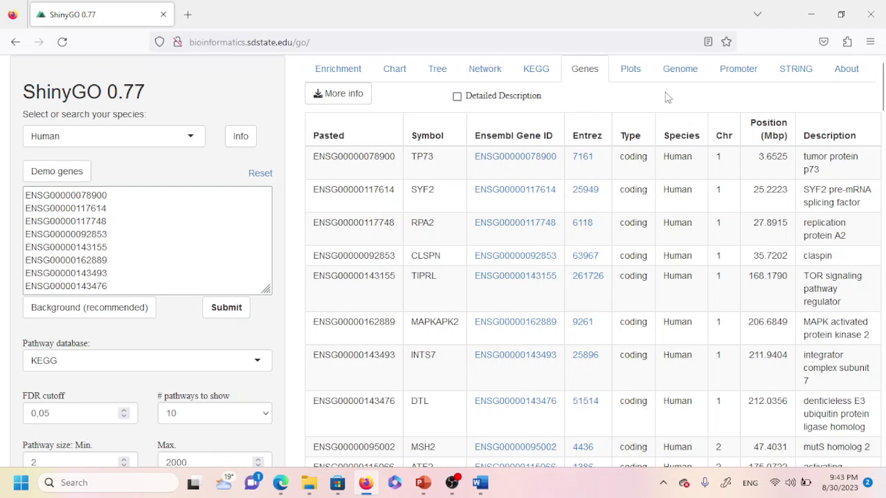
{"action": "left_click", "coordinate": [631, 71]}
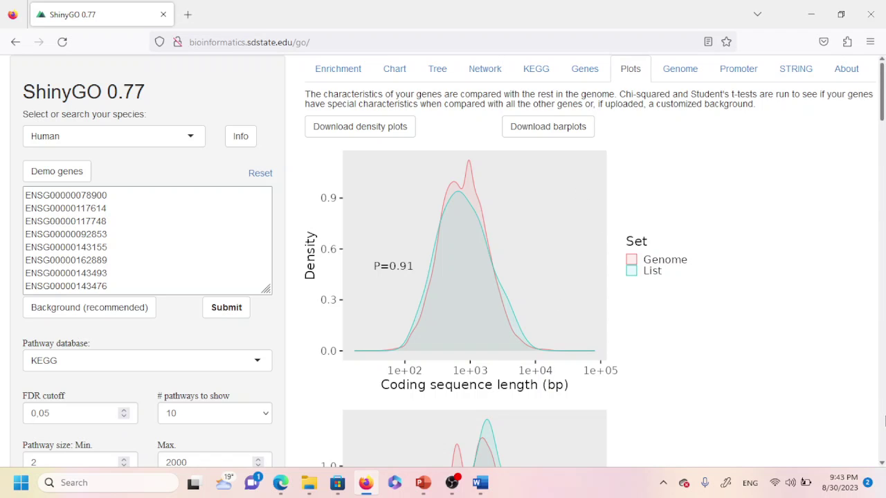
{"action": "left_click", "coordinate": [884, 421]}
{"action": "left_click", "coordinate": [883, 421]}
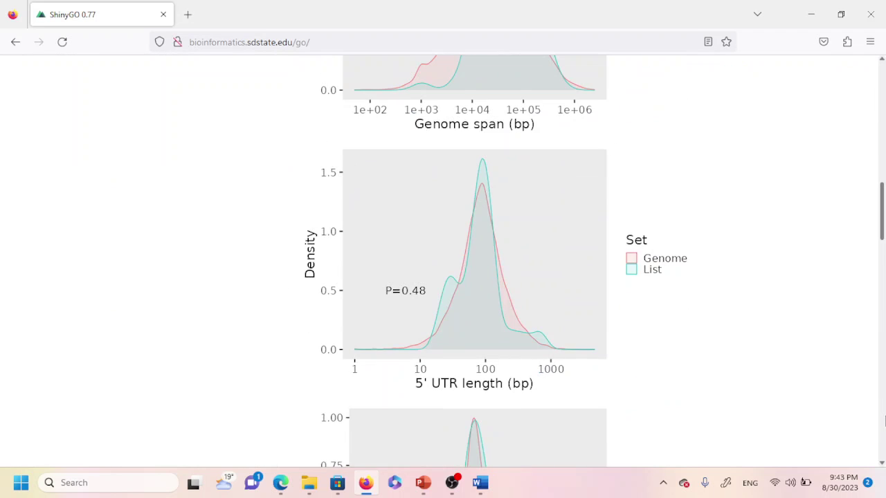
{"action": "left_click", "coordinate": [884, 110]}
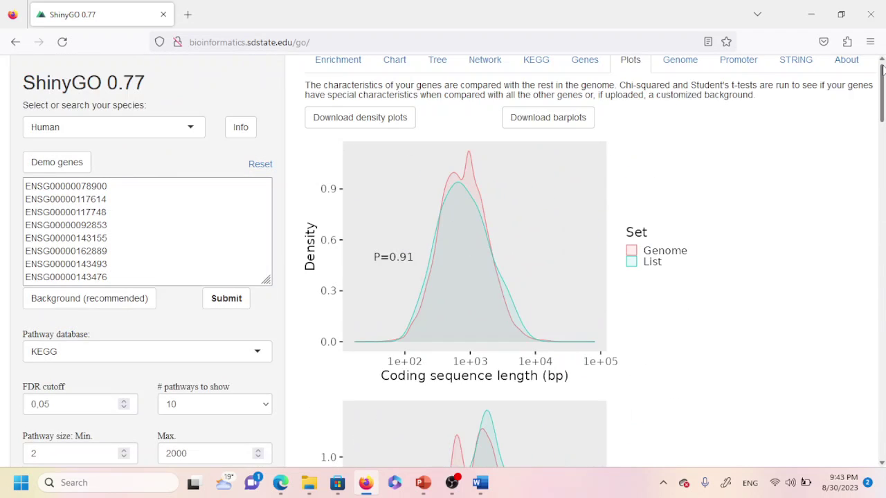
{"action": "left_click", "coordinate": [681, 61]}
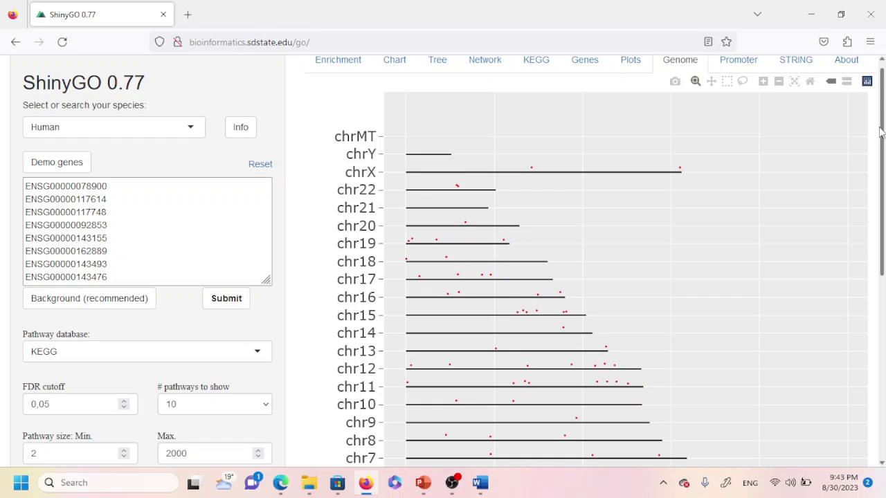
Review the Promoter motif table, then start the STRING protein-interaction analysis.
{"action": "left_click", "coordinate": [882, 63]}
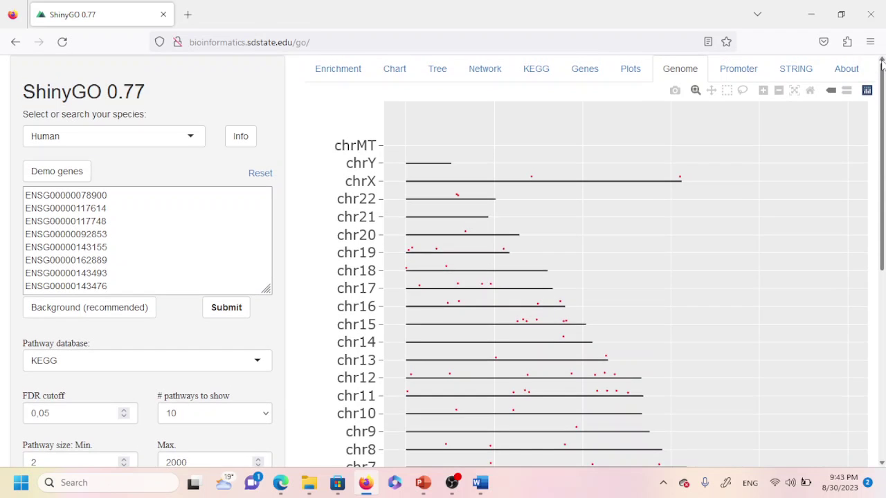
{"action": "left_click", "coordinate": [751, 74]}
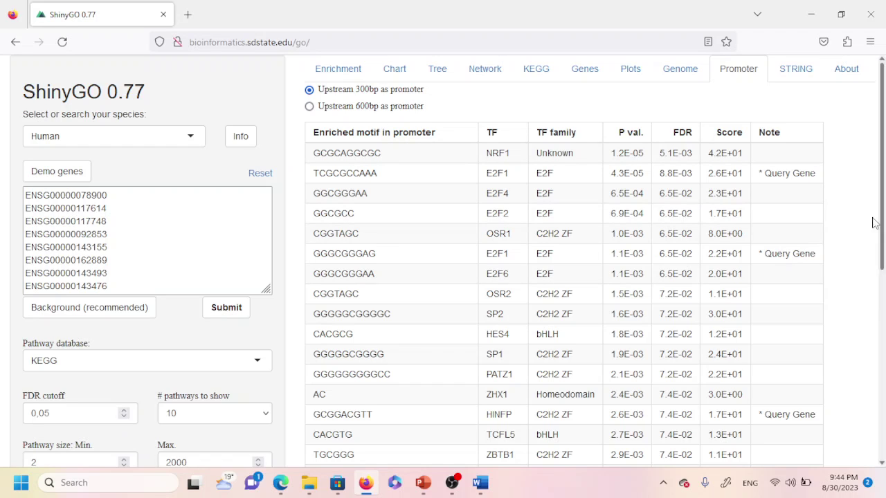
{"action": "left_click", "coordinate": [799, 81]}
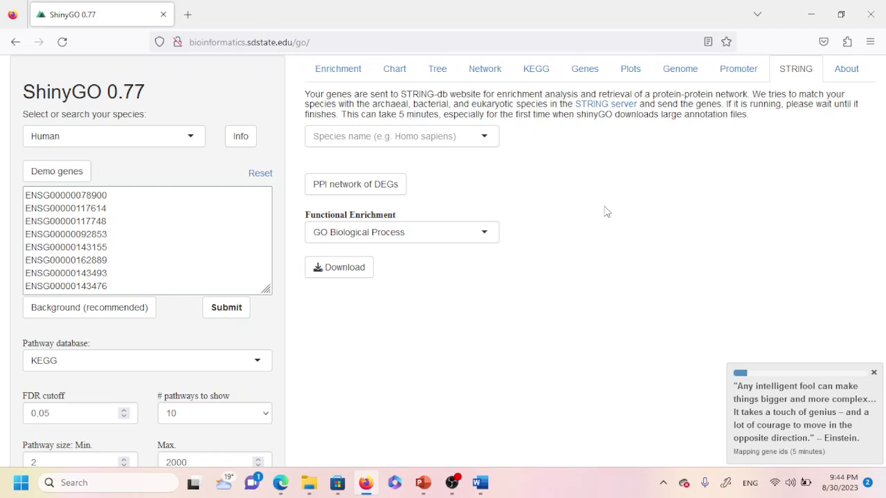
View the Homologous recombination KEGG diagram, then return to the fold-enrichment Chart.
{"action": "left_click", "coordinate": [539, 76]}
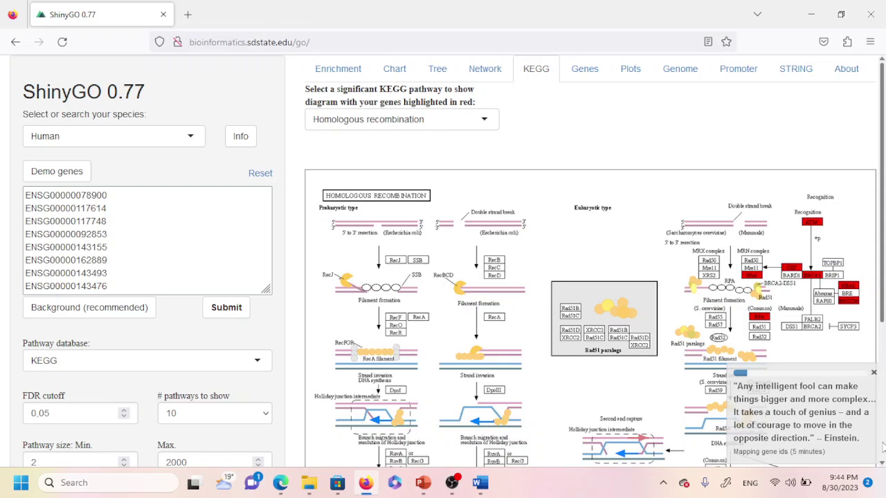
{"action": "left_click", "coordinate": [881, 465]}
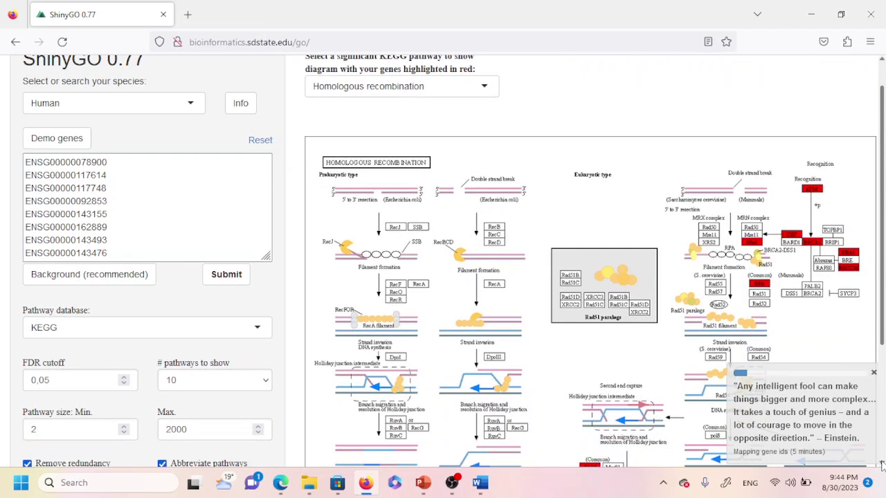
{"action": "scroll", "coordinate": [882, 152], "scroll_direction": "up", "scroll_amount": 1}
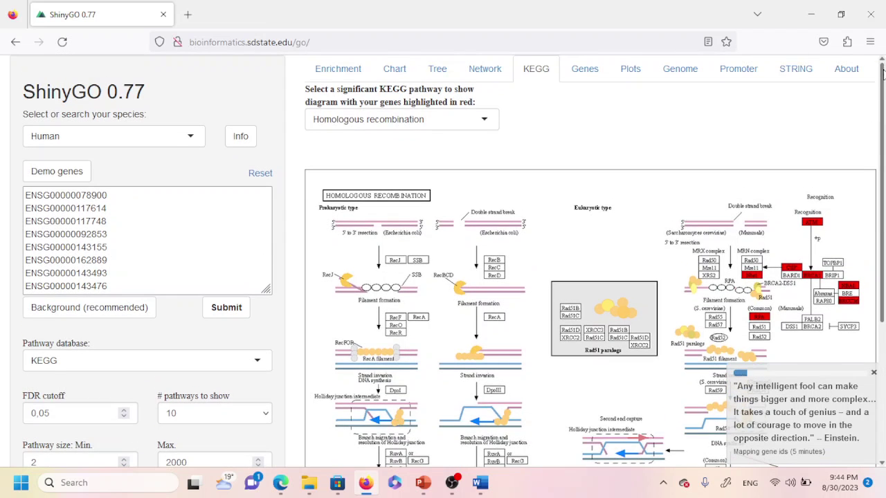
{"action": "left_click", "coordinate": [394, 72]}
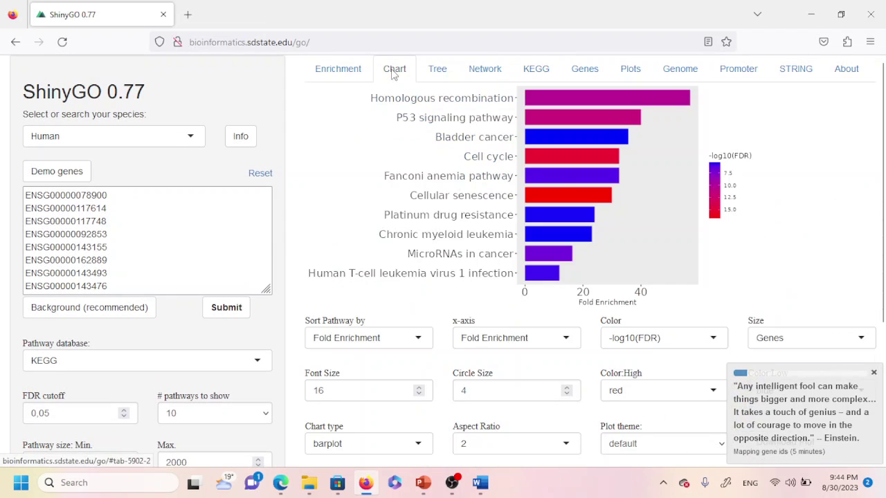